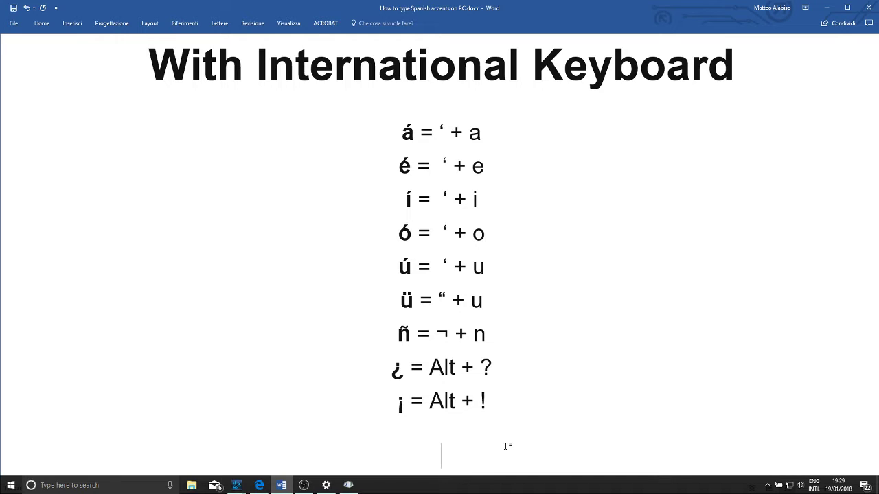
Find 'lan' in Windows search and open the English (United Kingdom) language options.
left_click(124, 484)
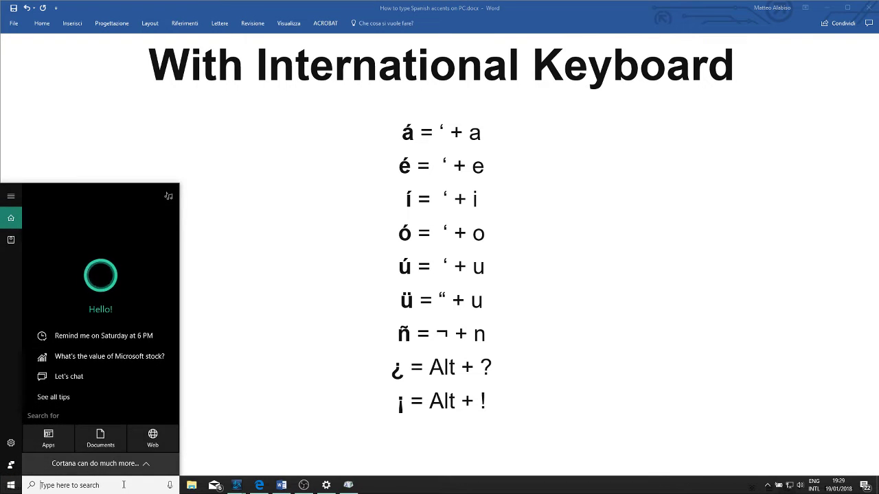
type("lan")
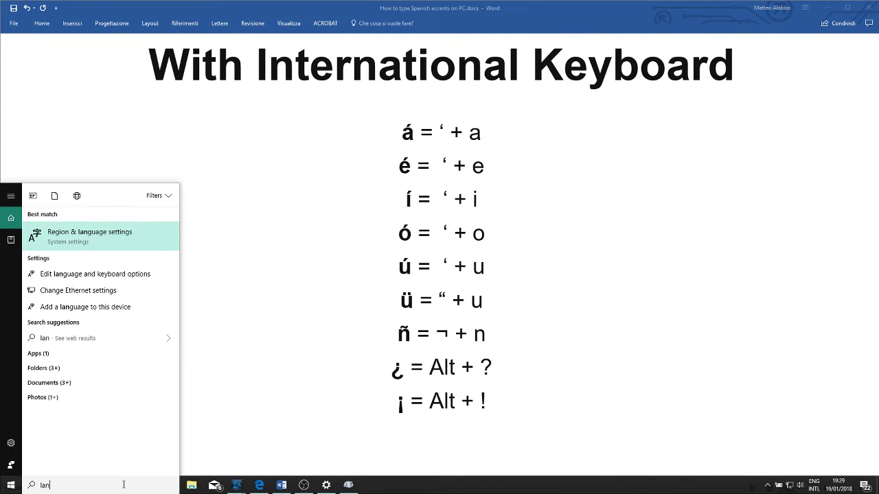
left_click(93, 234)
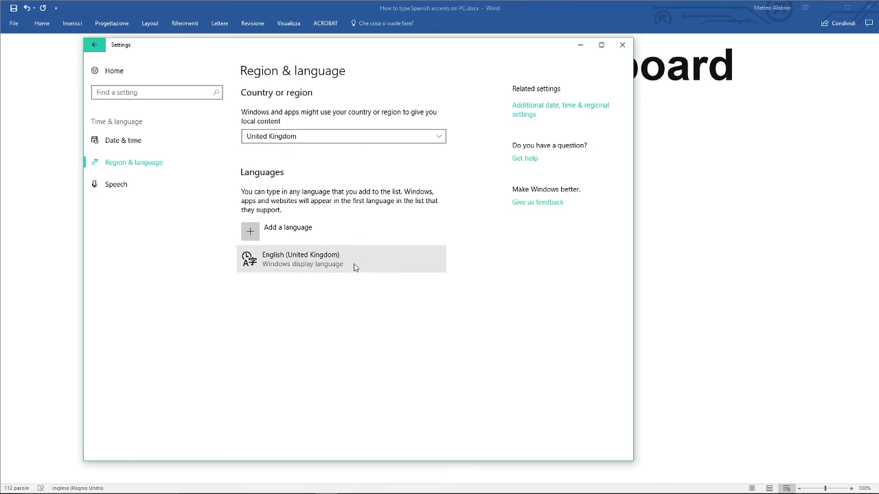
left_click(355, 268)
left_click(374, 289)
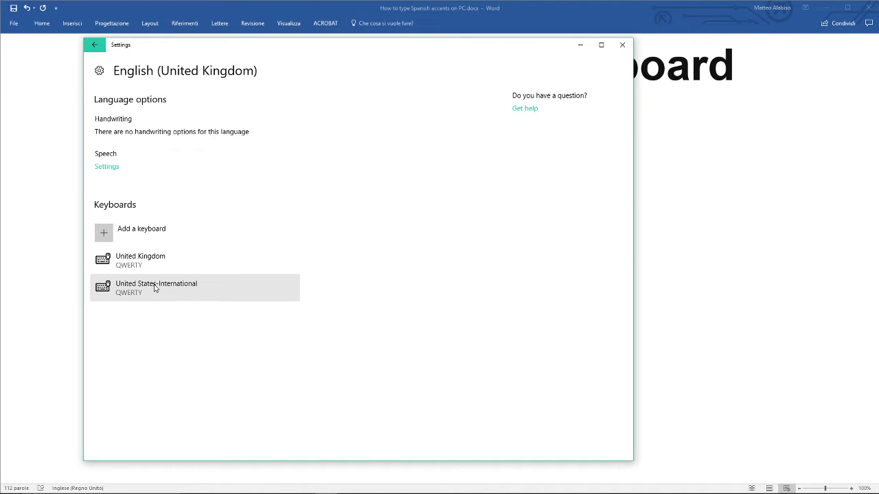
Browse the Add a keyboard list and close it without adding a keyboard.
left_click(165, 233)
scroll(211, 171, "down", 3)
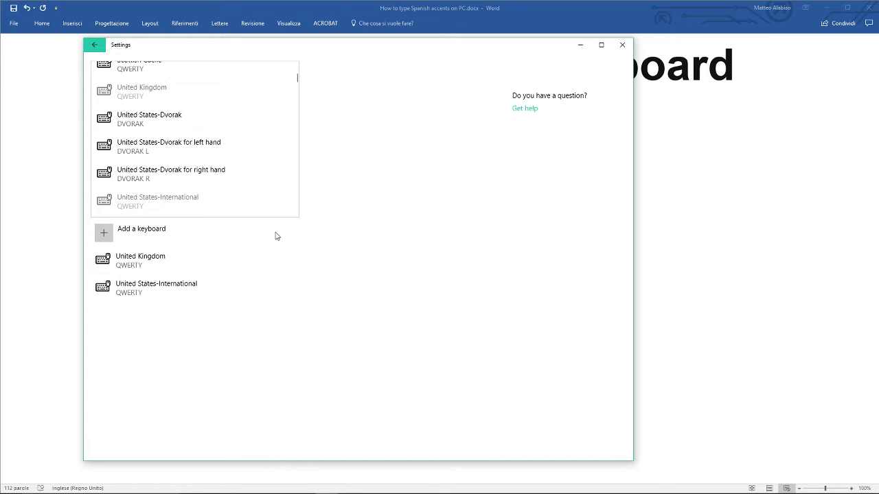
left_click(262, 356)
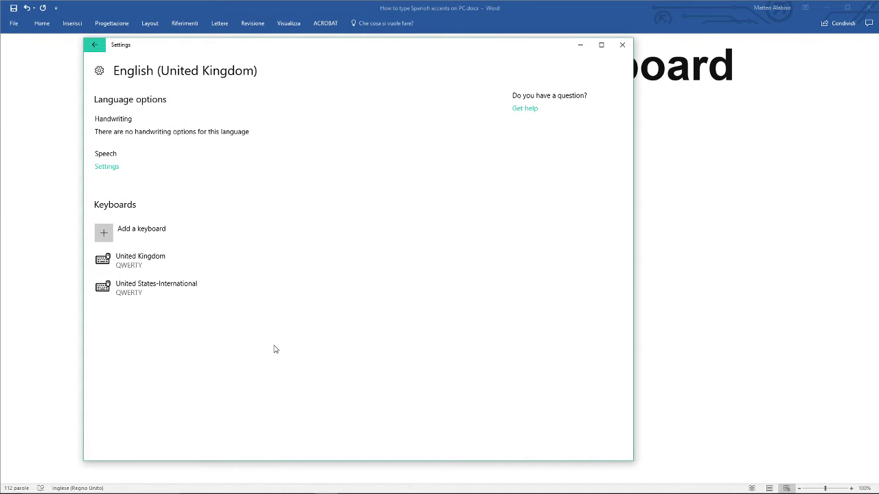
Switch the input method to ENG INTL (United States-International) and return to the Word document.
mouse_move(403, 490)
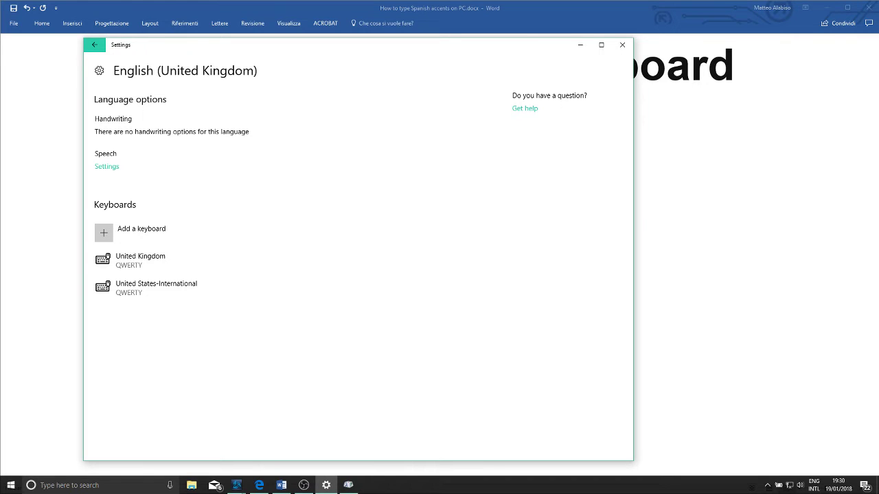
mouse_move(815, 489)
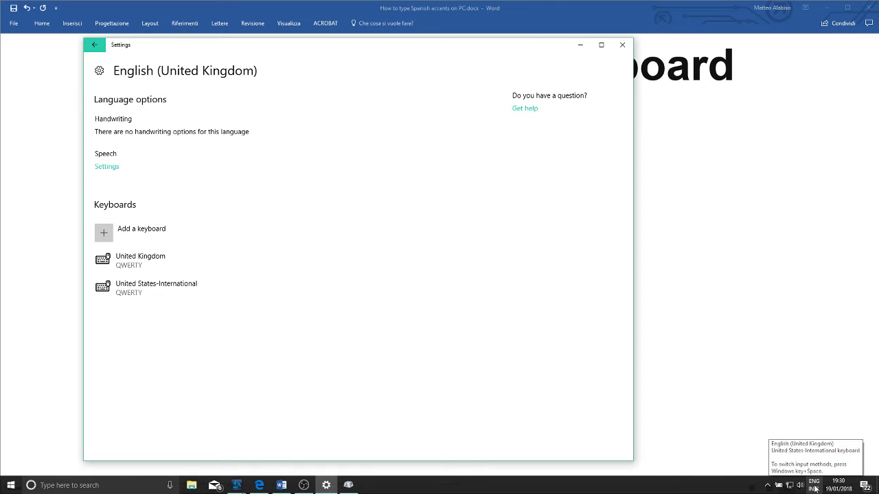
left_click(815, 489)
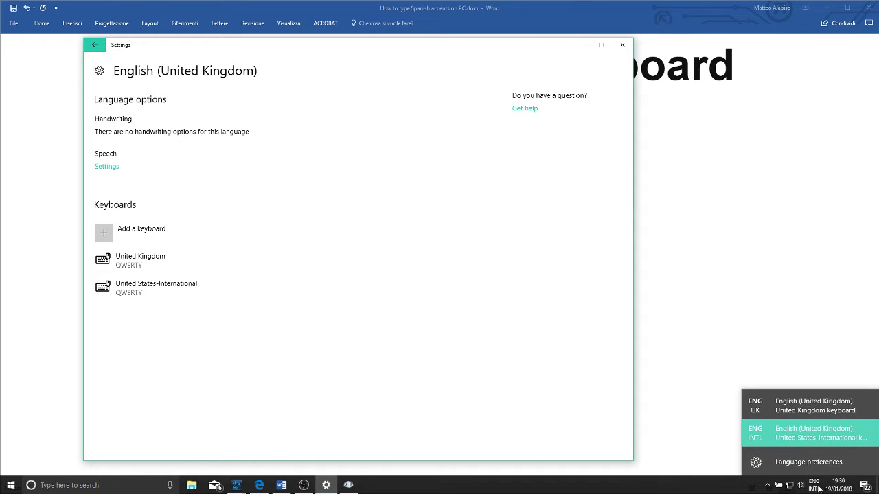
left_click(811, 439)
left_click(712, 435)
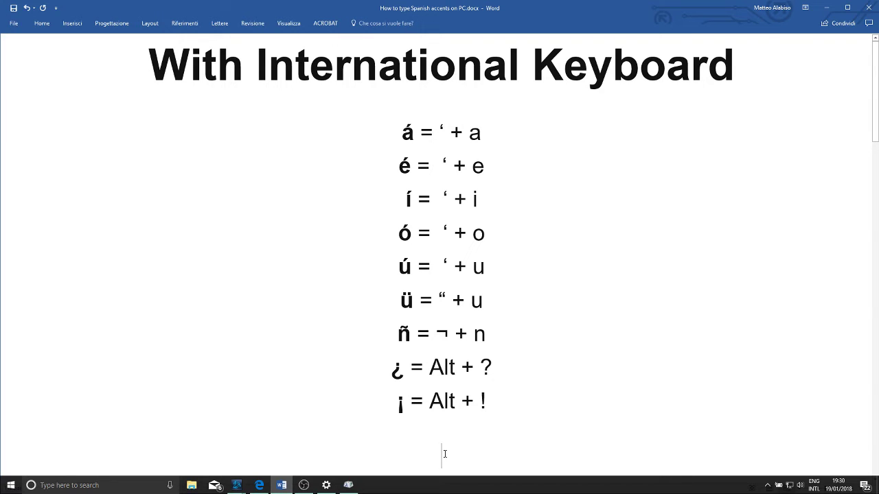
Type á (apostrophe then a) on the empty line below the International Keyboard list.
type("á")
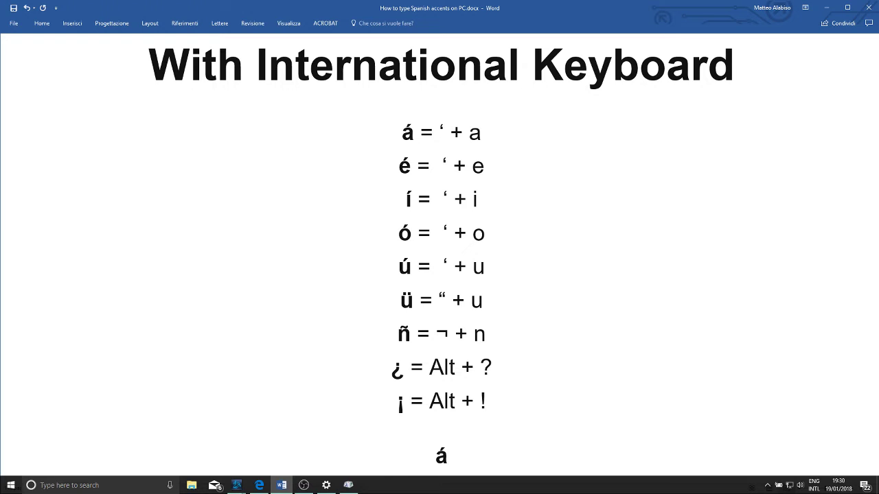
Type á with Alt+0225 below the Spanish Accent Codes list, then scroll to the Character Map section.
scroll(488, 424, "down", 5)
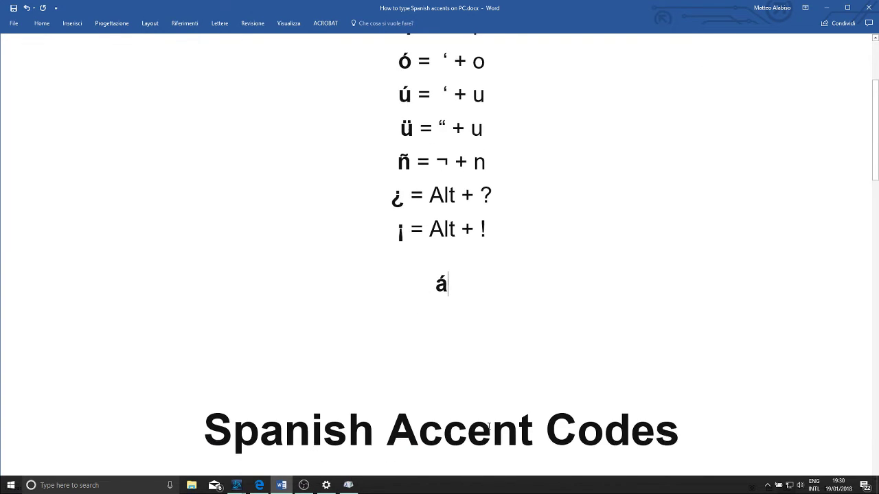
scroll(488, 427, "down", 4)
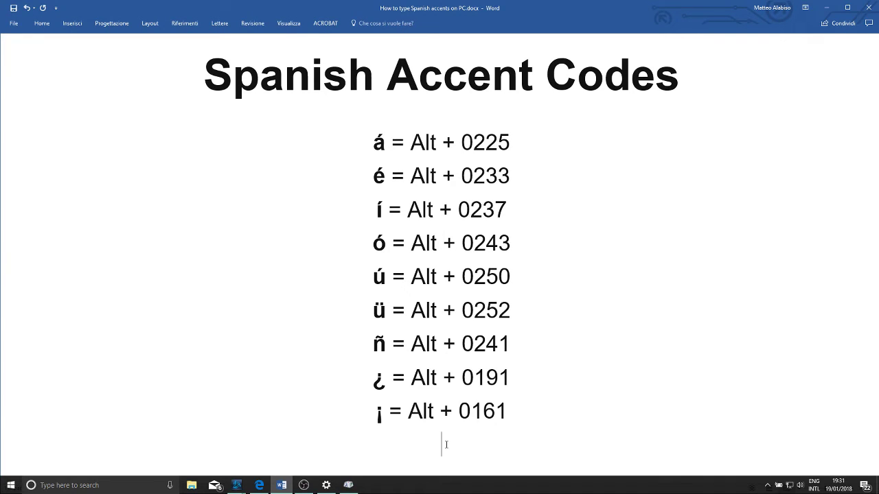
type("á")
scroll(533, 372, "down", 5)
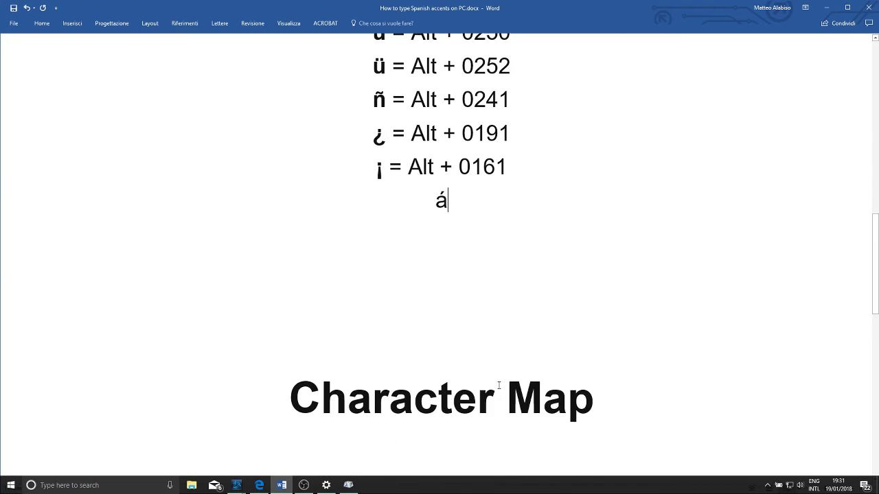
scroll(499, 386, "down", 5)
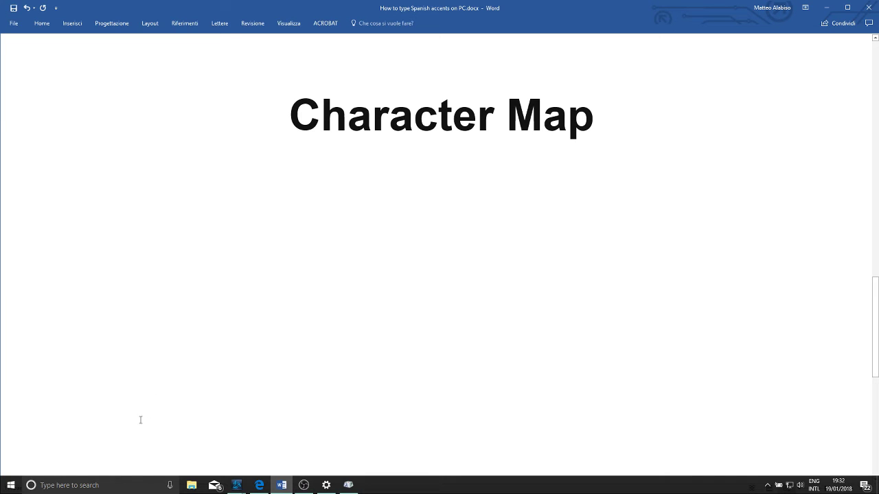
In Character Map, put ¡ in Characters to copy and highlight it, then return to Word.
left_click(110, 485)
type("cha")
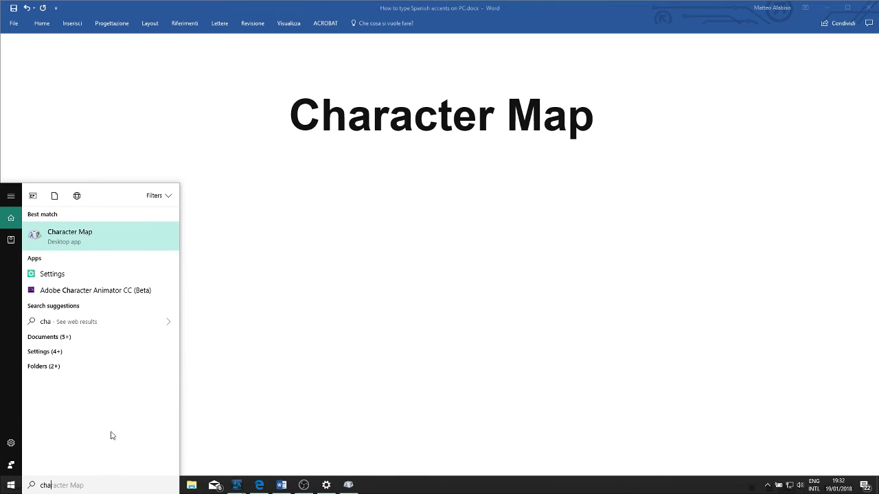
left_click(95, 250)
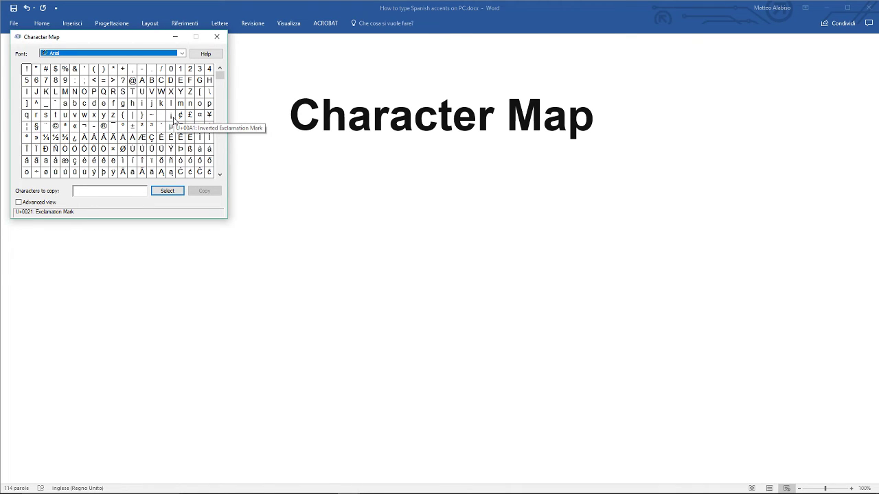
left_click(170, 117)
left_click(168, 190)
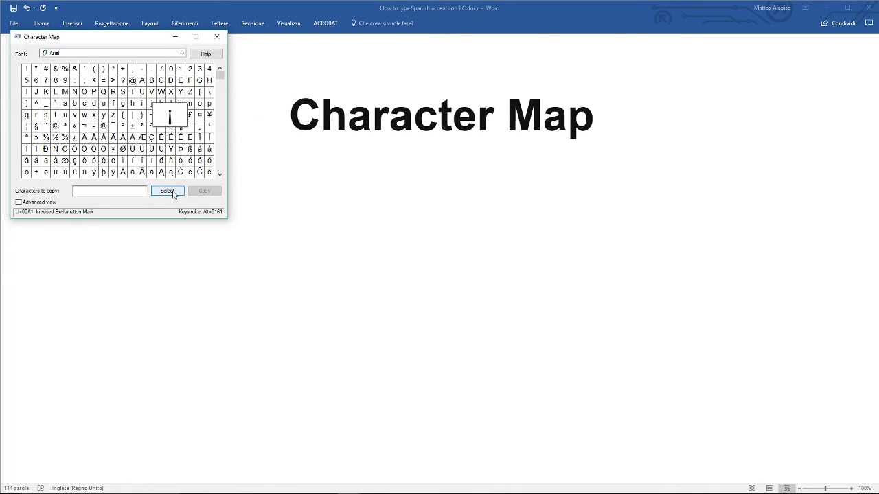
left_click_drag(102, 192, 73, 195)
key("ctrl+c")
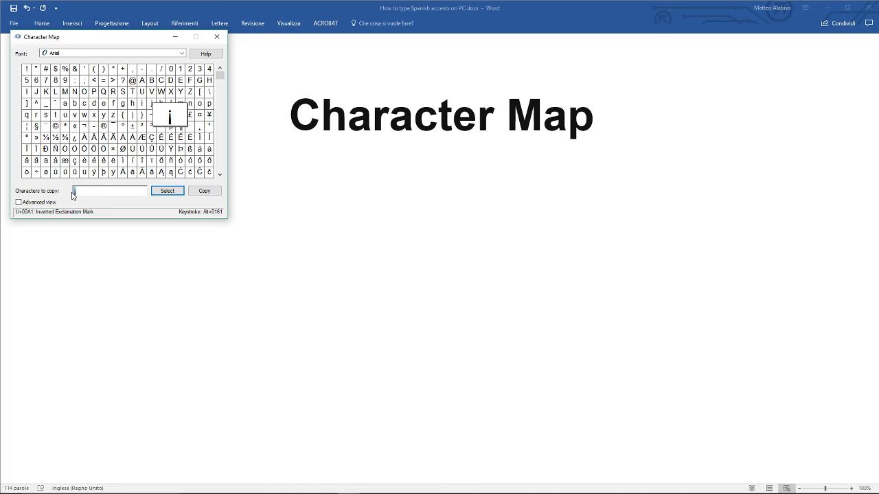
left_click(432, 251)
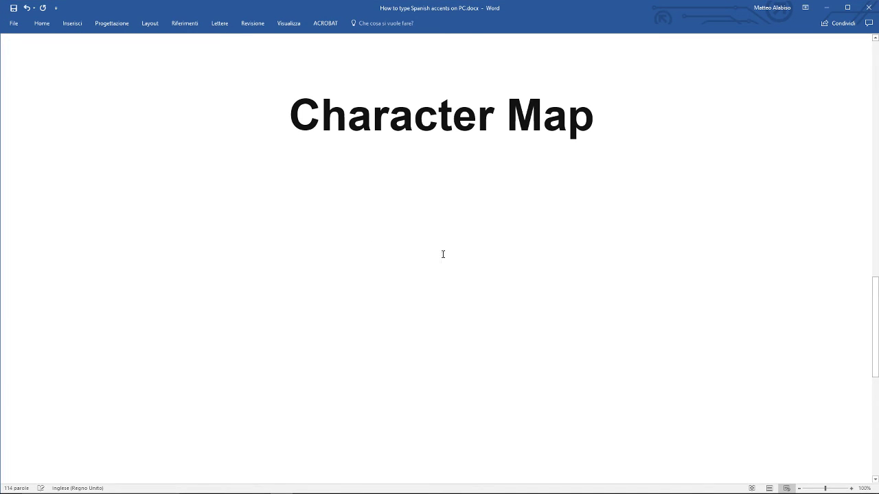
Paste the ¡ below the Character Map heading and enlarge it to font size 36.
key("ctrl+v")
left_click_drag(444, 254, 427, 253)
left_click(488, 224)
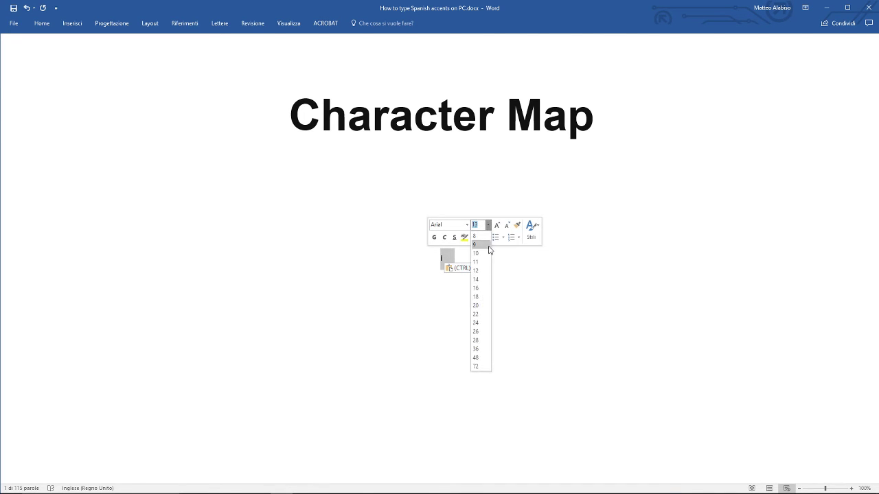
left_click(482, 323)
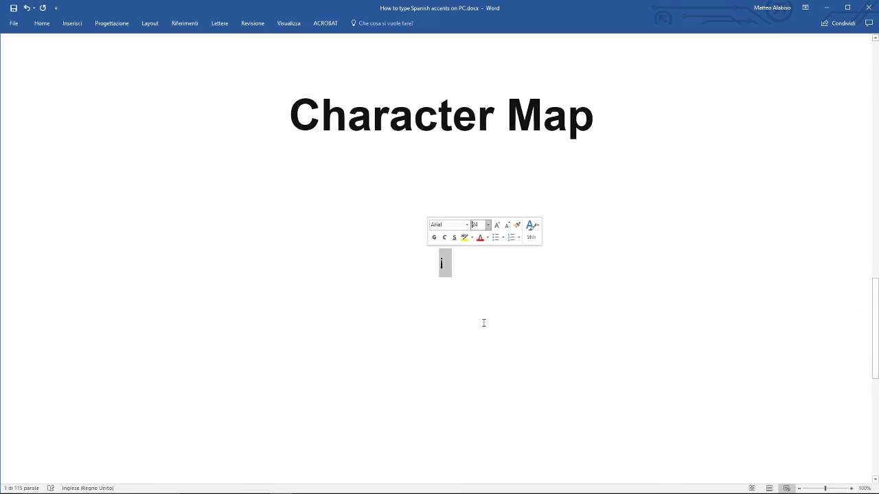
left_click(489, 225)
left_click(483, 349)
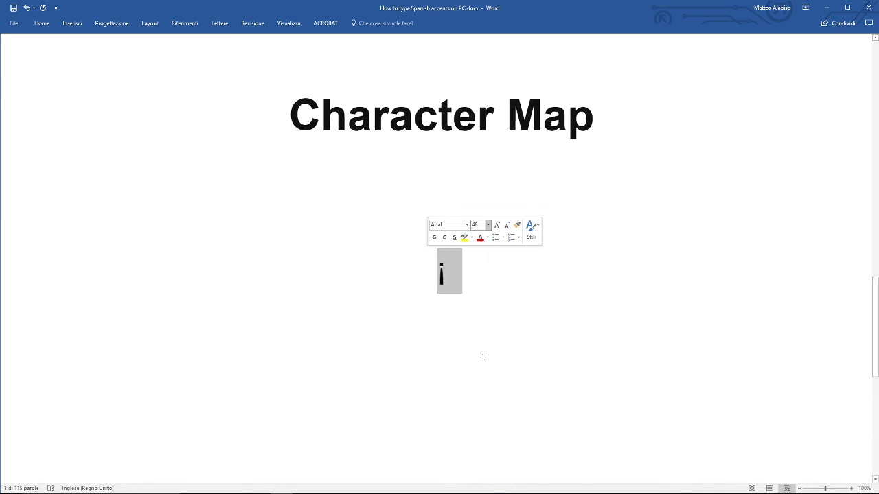
left_click(474, 286)
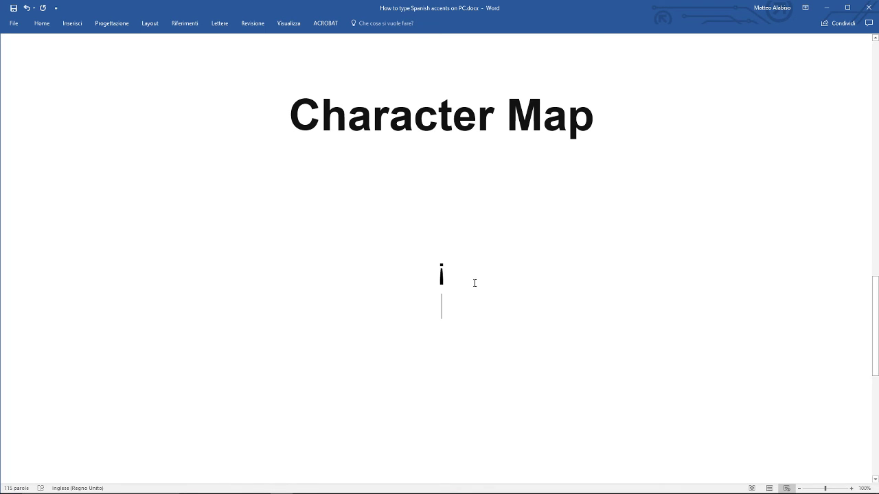
Switch the active keyboard layout to ENG UK (United Kingdom).
scroll(474, 283, "down", 6)
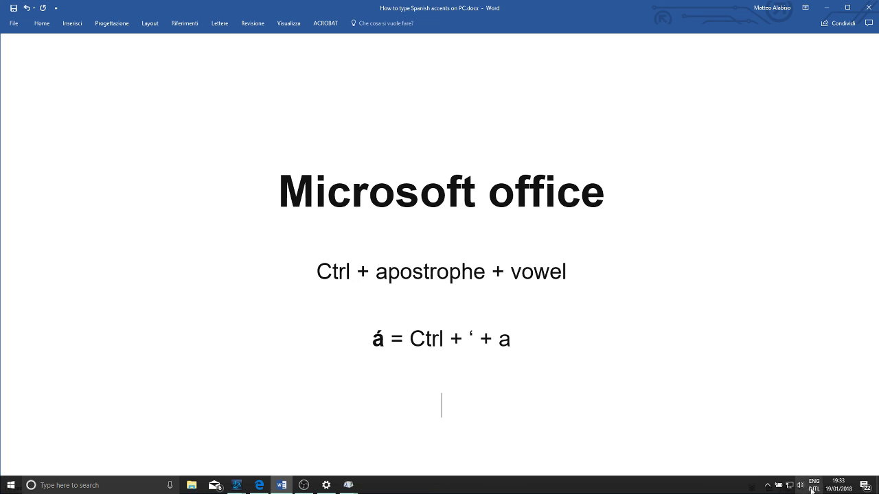
left_click(814, 485)
left_click(831, 408)
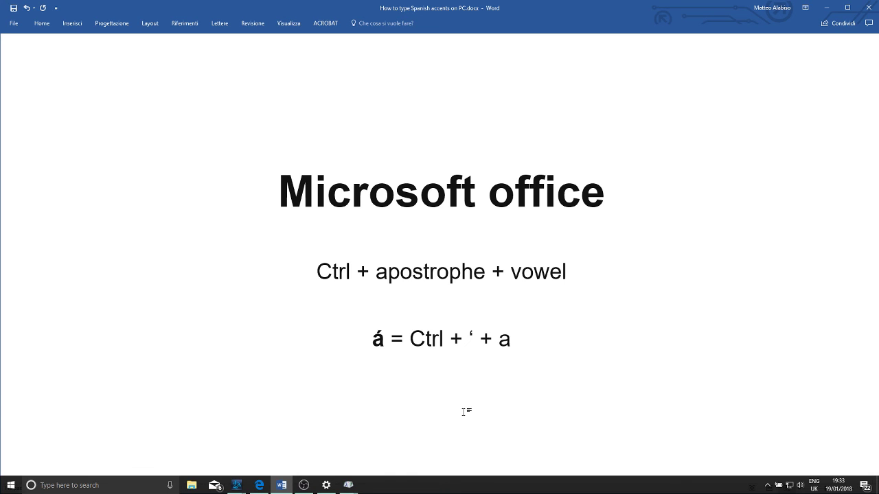
Delete the stray quote mark and type á with Ctrl+' then a.
type("\"")
key("ctrl+a")
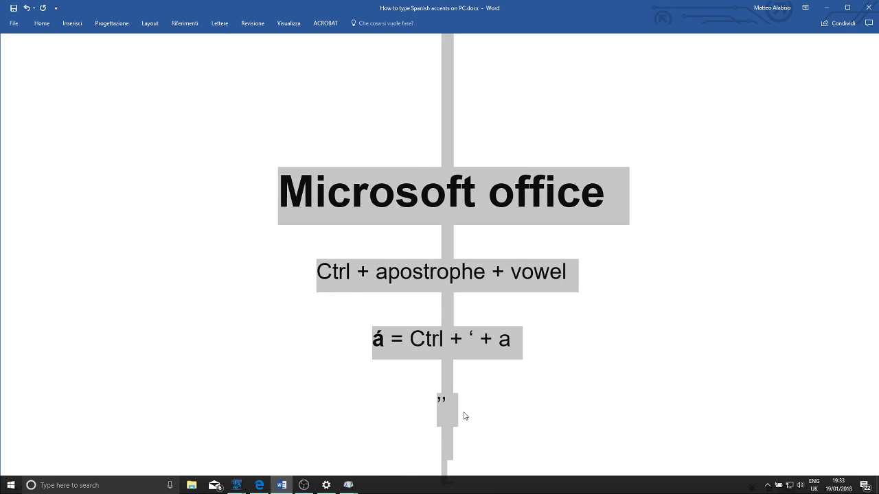
left_click(454, 405)
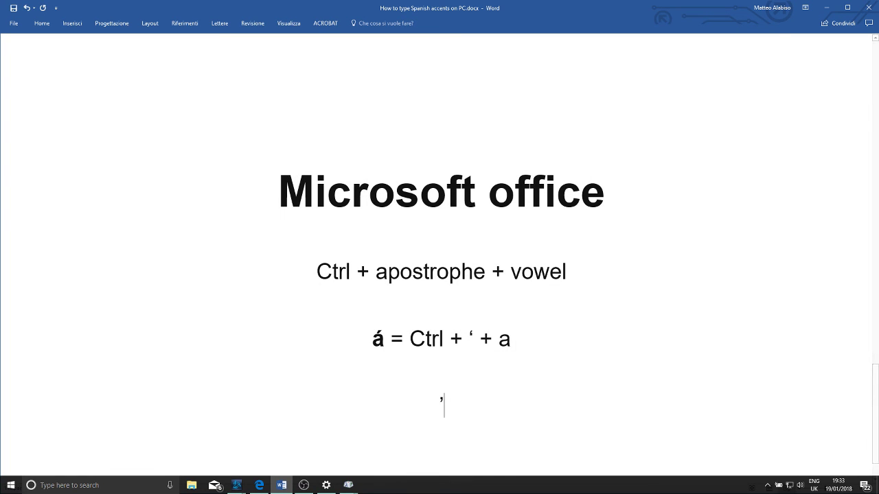
key("BackSpace")
key("ctrl+apostrophe")
type("a")
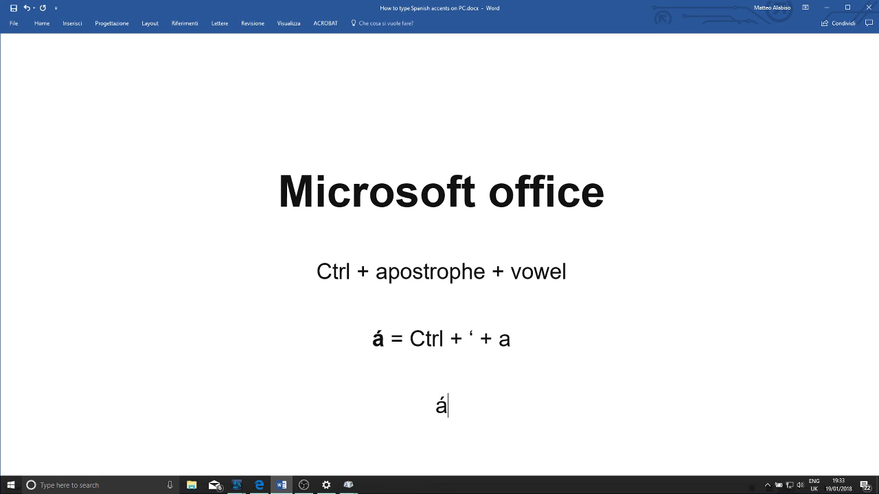